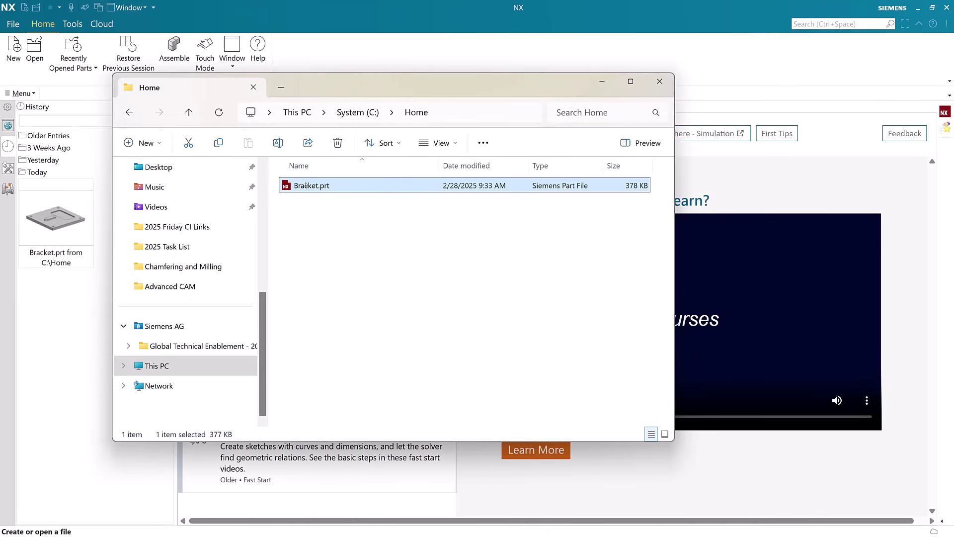
- Load Bracket.prt into NX by dragging it from File Explorer, then minimize File Explorer
{"action": "left_click_drag", "start_coordinate": [306, 184], "coordinate": [712, 308]}
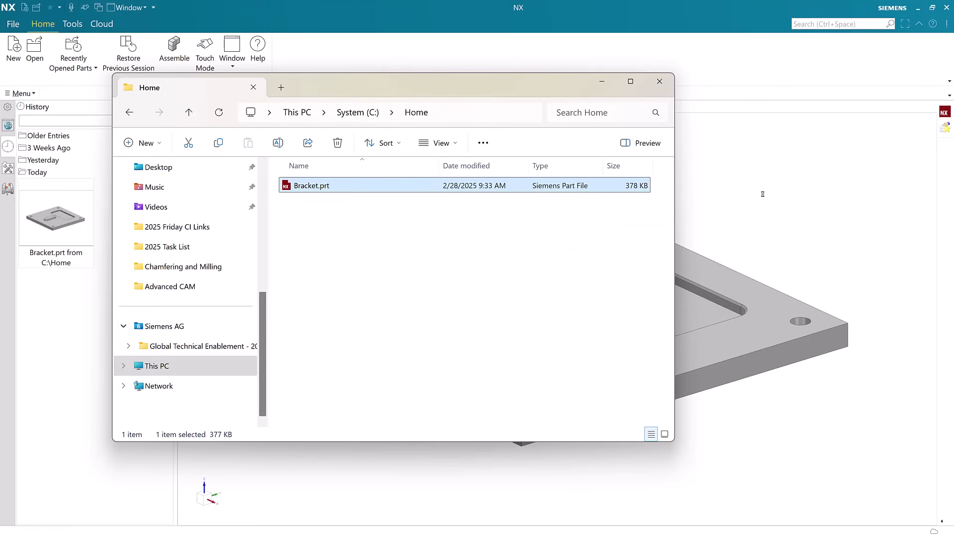
{"action": "left_click", "coordinate": [602, 82]}
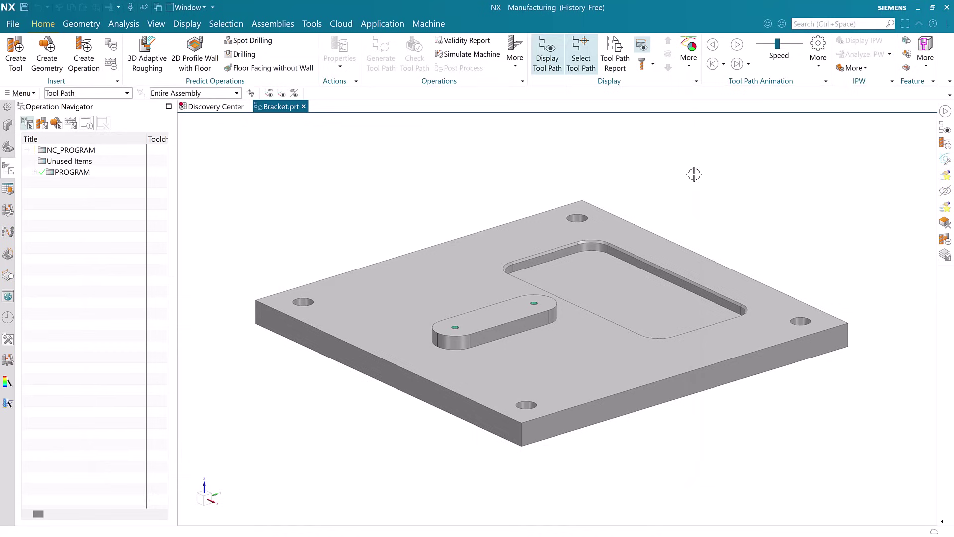
- Expand PROGRAM and display each tool path, ZIG_FLOOR_1 through TAPPING_1, ending on ZIG_FLOOR_1
{"action": "left_click", "coordinate": [34, 172]}
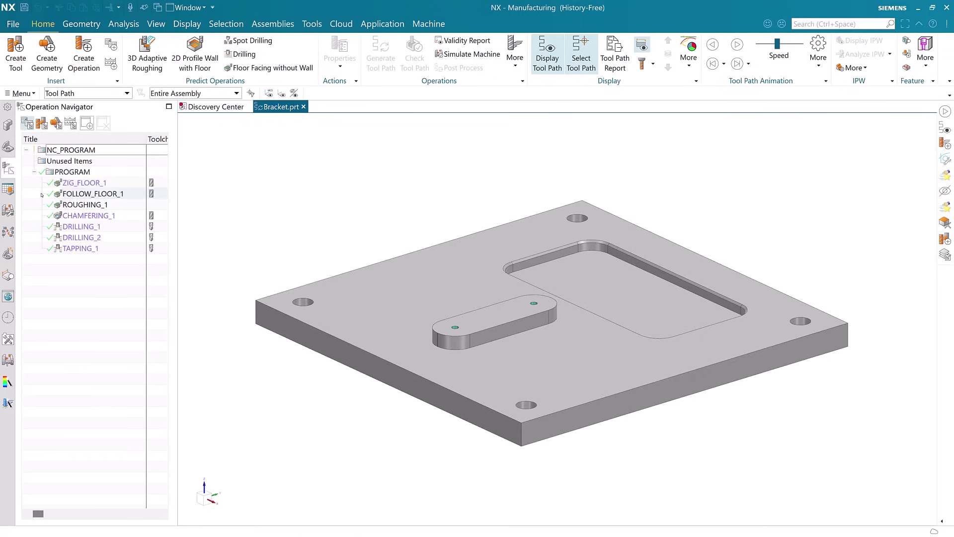
{"action": "left_click", "coordinate": [67, 183]}
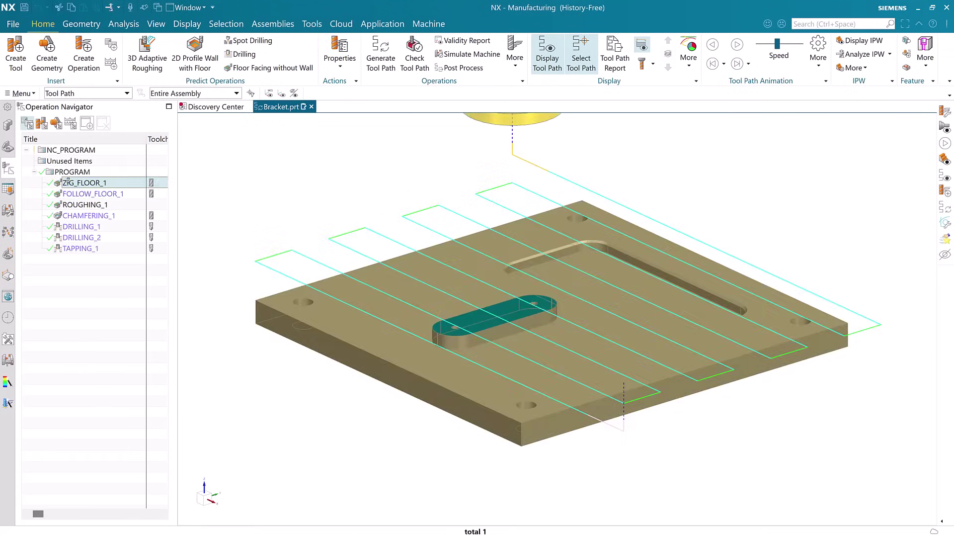
{"action": "left_click", "coordinate": [76, 194]}
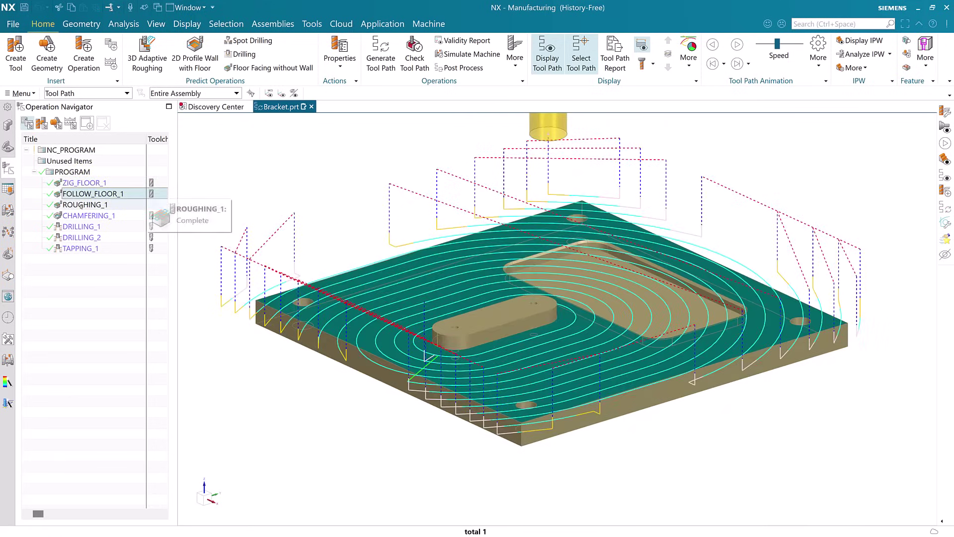
{"action": "left_click", "coordinate": [80, 205]}
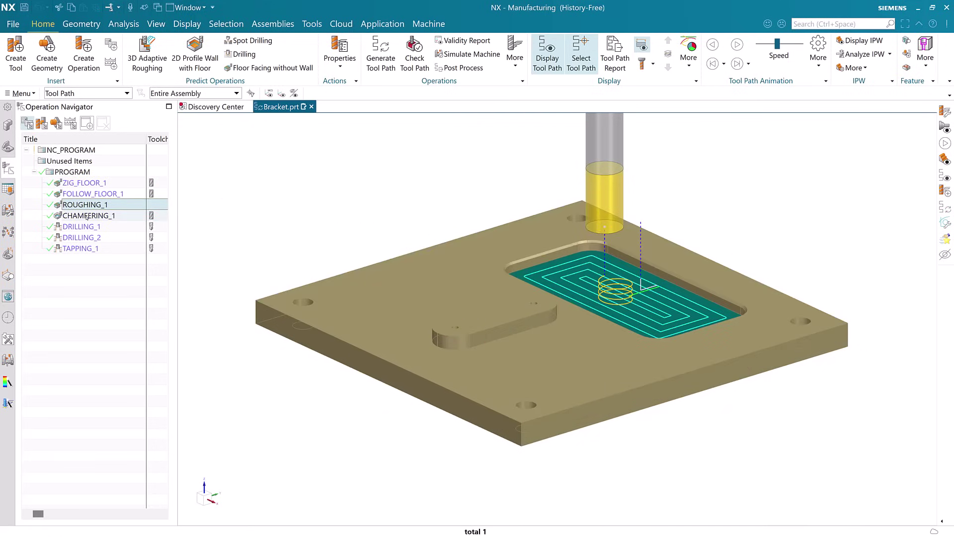
{"action": "left_click", "coordinate": [86, 216]}
{"action": "left_click", "coordinate": [82, 226]}
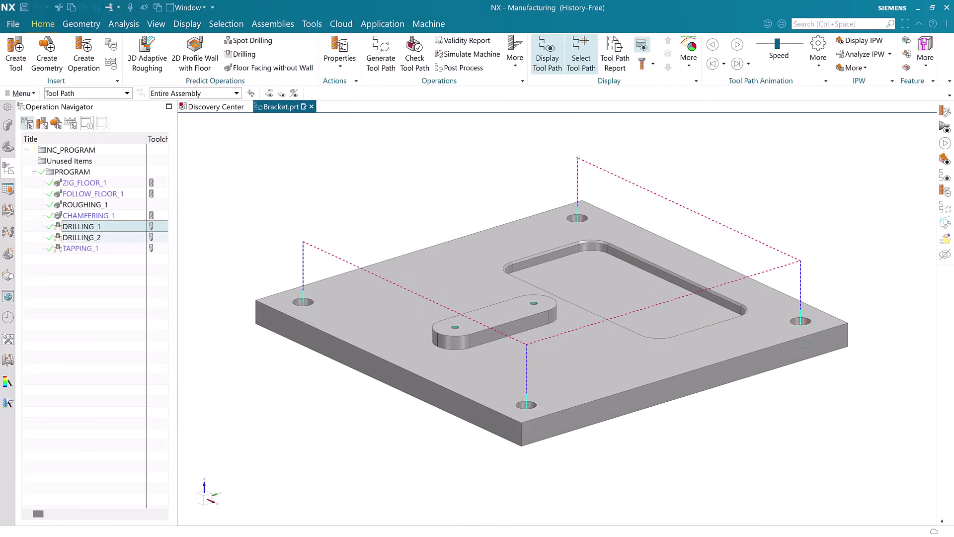
{"action": "left_click", "coordinate": [88, 237]}
{"action": "left_click", "coordinate": [90, 250]}
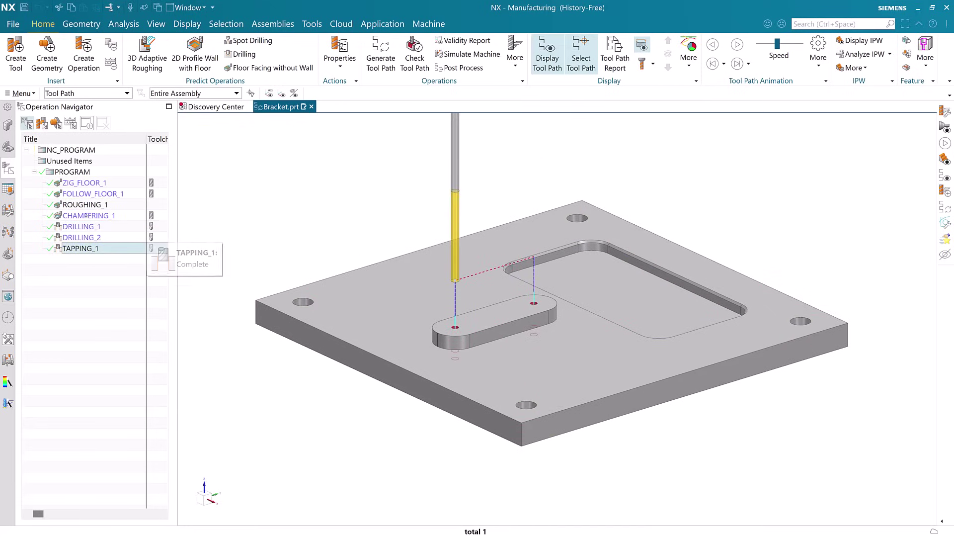
{"action": "left_click", "coordinate": [82, 183]}
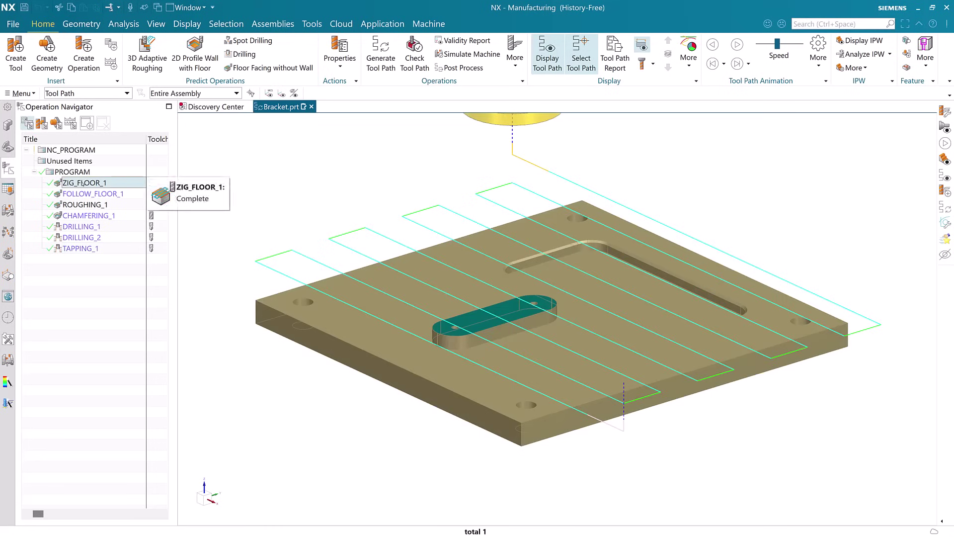
- Set ZIG_FLOOR_1 strategy Smoothing to All Passes, regenerate its tool path and accept
{"action": "double_click", "coordinate": [82, 183]}
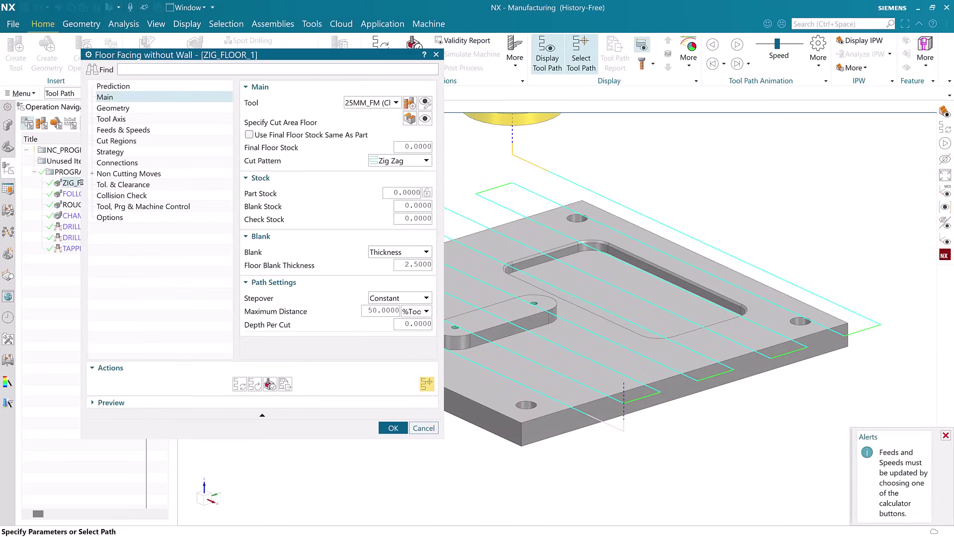
{"action": "left_click_drag", "start_coordinate": [298, 58], "coordinate": [246, 92]}
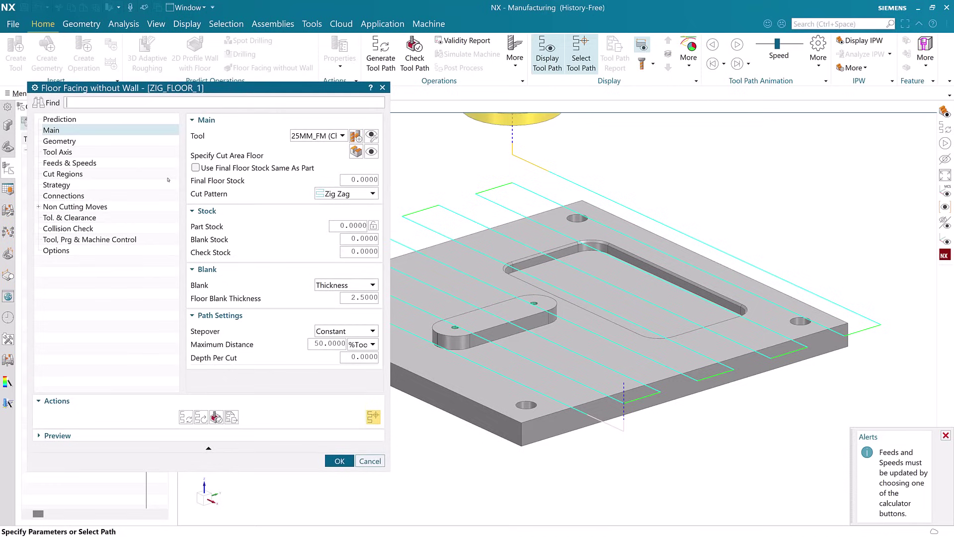
{"action": "left_click", "coordinate": [57, 185]}
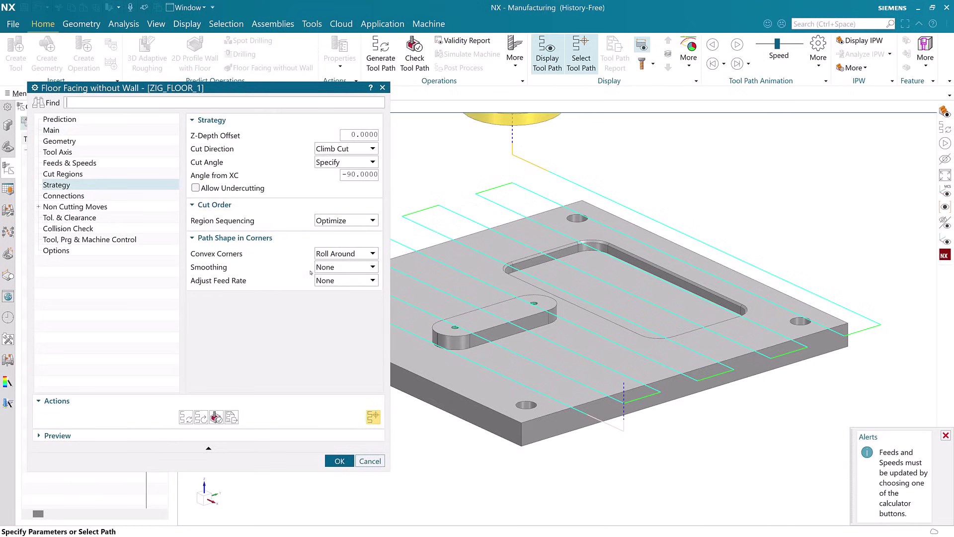
{"action": "left_click", "coordinate": [348, 267]}
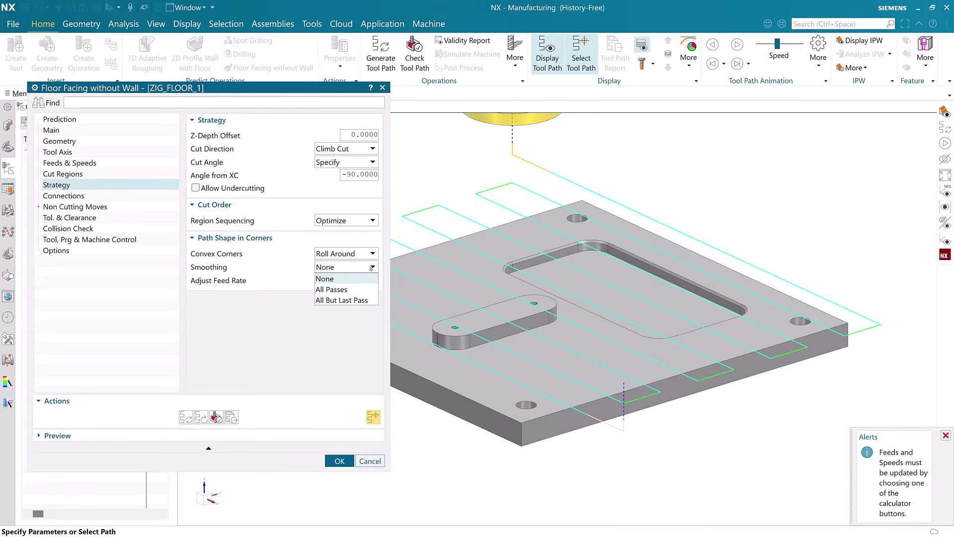
{"action": "left_click", "coordinate": [355, 291]}
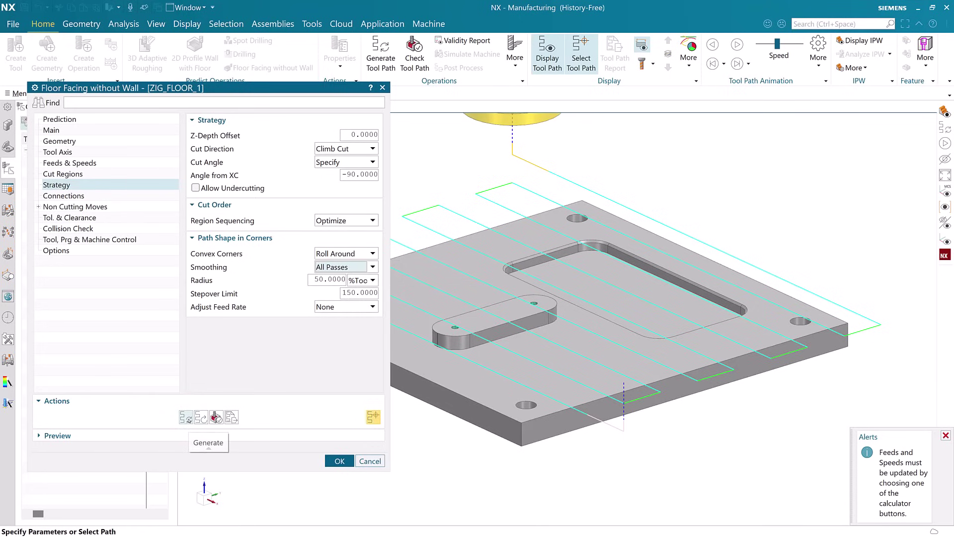
{"action": "left_click", "coordinate": [187, 417]}
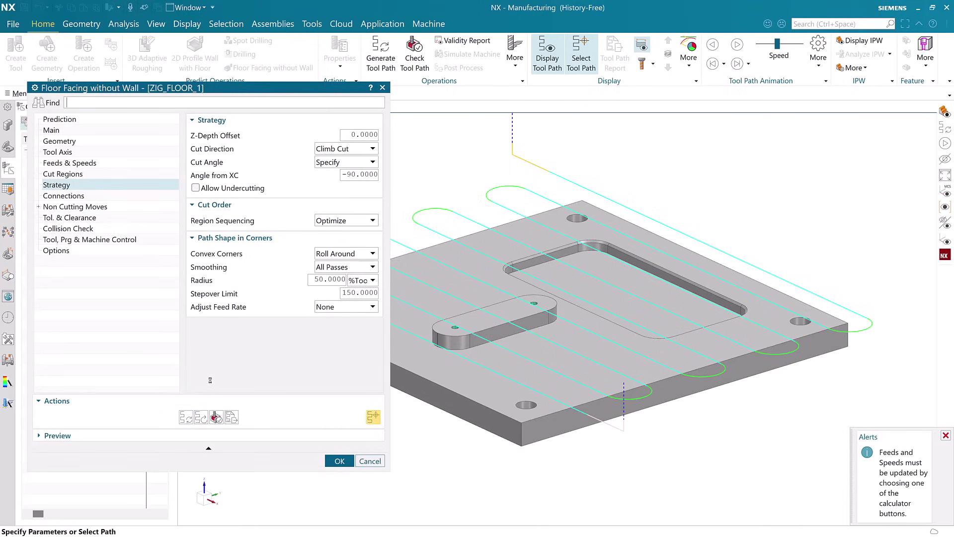
{"action": "left_click", "coordinate": [338, 461]}
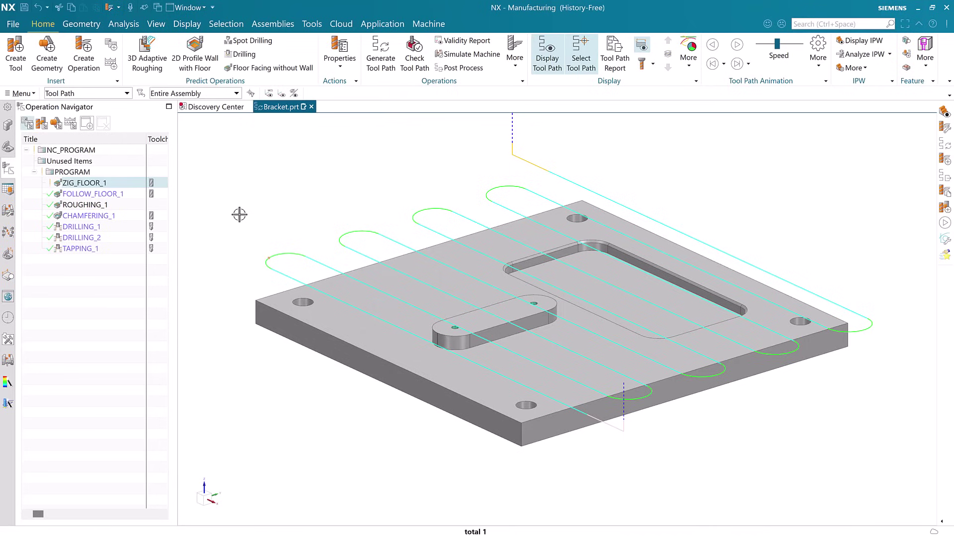
- Run the IPW material-removal playback for the whole PROGRAM at increased animation speed
{"action": "left_click", "coordinate": [72, 172]}
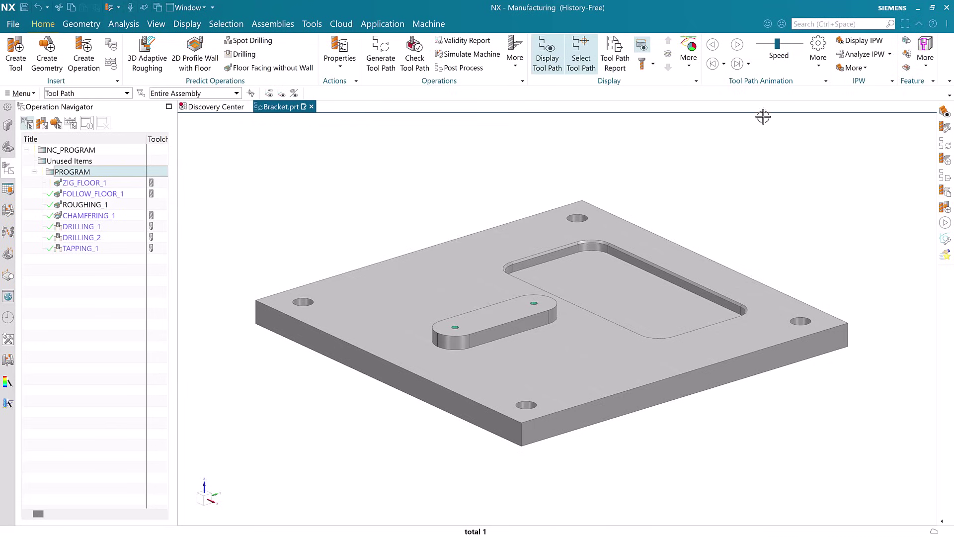
{"action": "left_click", "coordinate": [853, 43]}
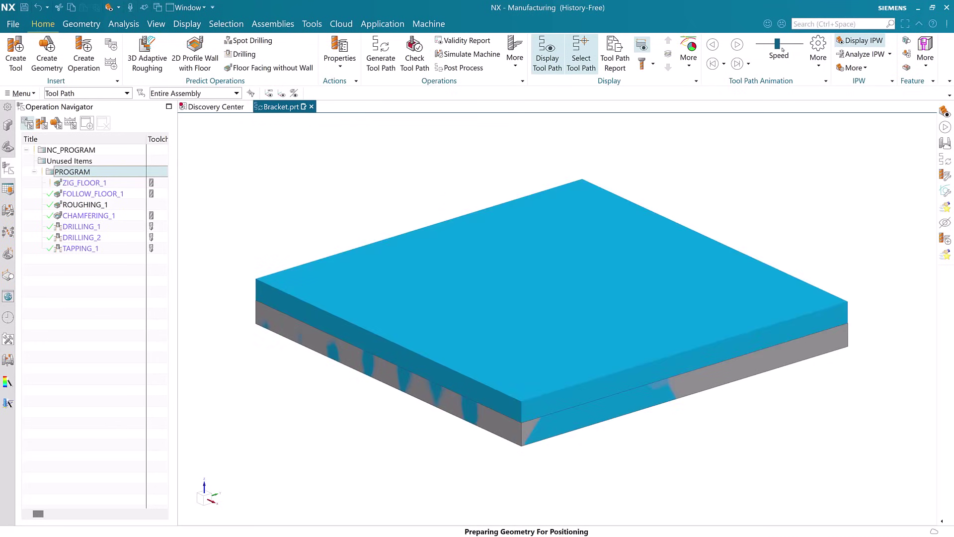
{"action": "left_click", "coordinate": [737, 44]}
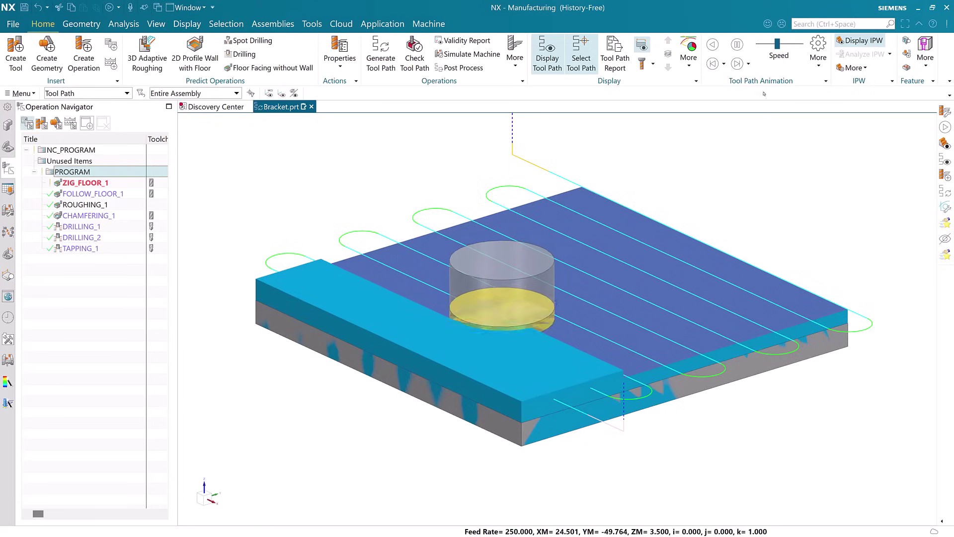
{"action": "left_click_drag", "start_coordinate": [777, 43], "coordinate": [789, 45]}
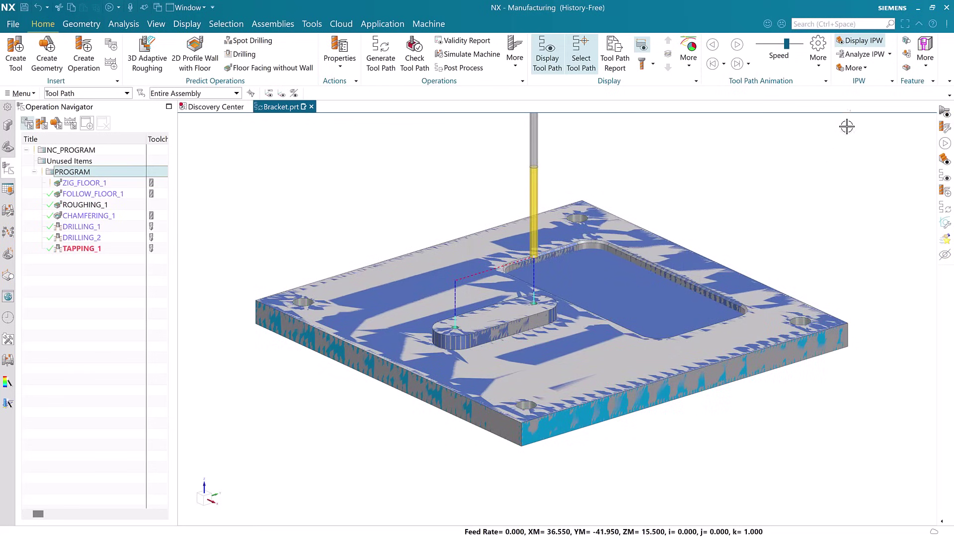
- Analyze IPW remaining stock at the top face and pocket floor (0.5 mm), then cancel
{"action": "left_click", "coordinate": [889, 55]}
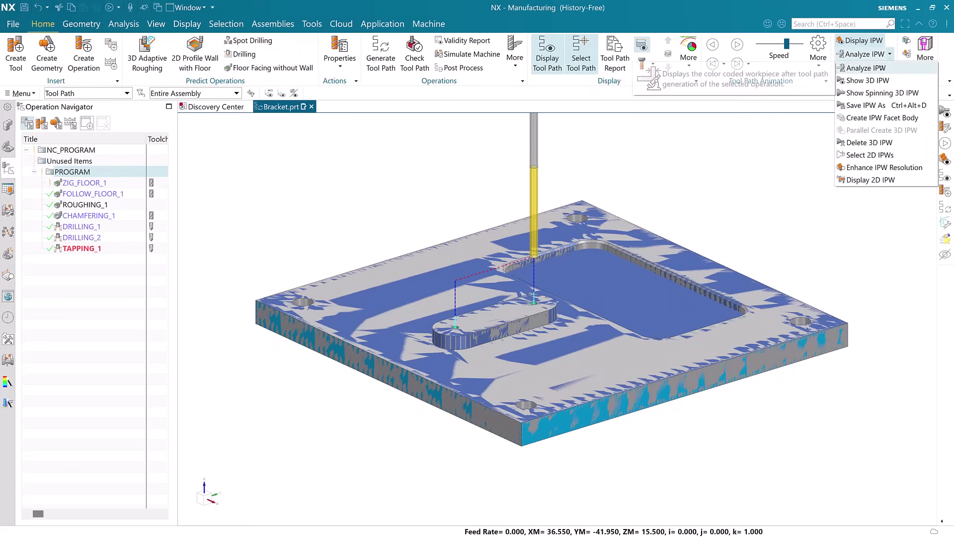
{"action": "left_click", "coordinate": [866, 68]}
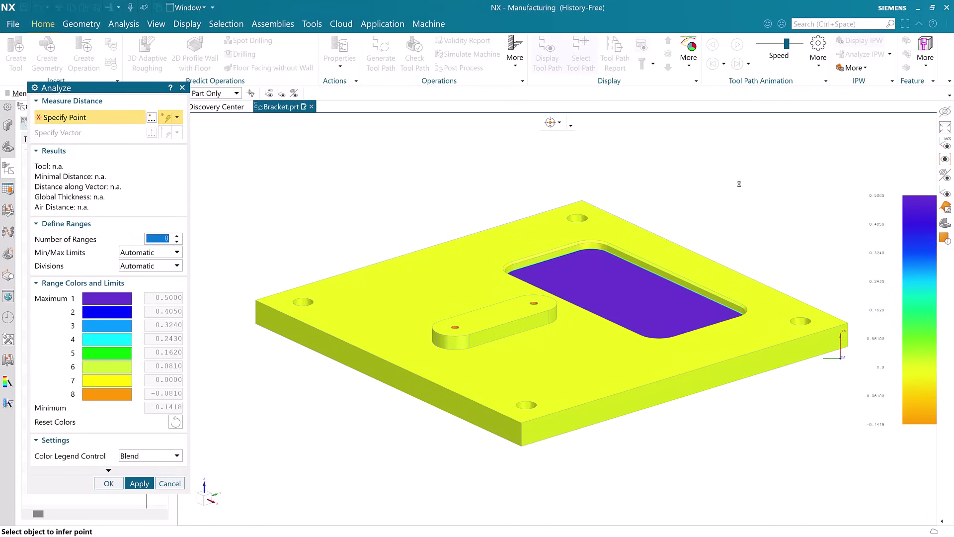
{"action": "left_click", "coordinate": [413, 287]}
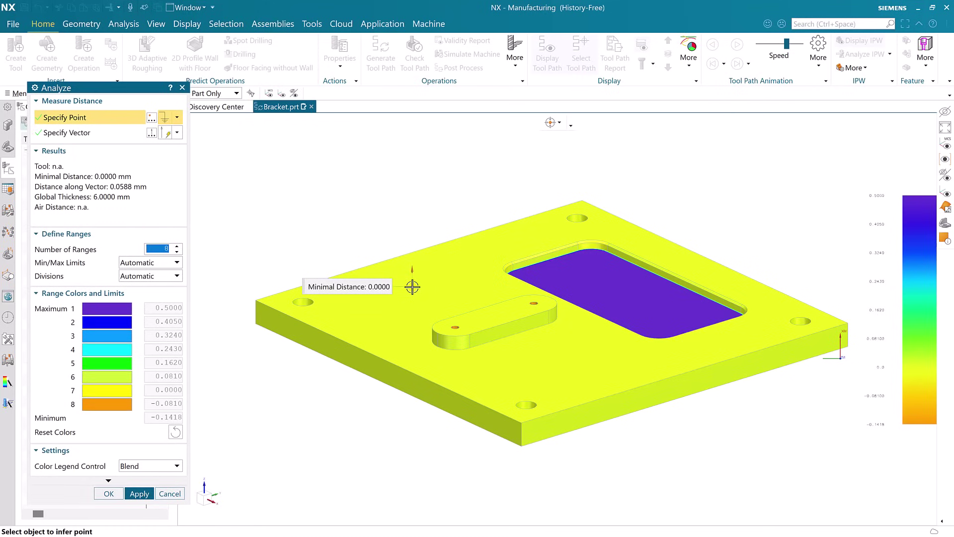
{"action": "left_click", "coordinate": [587, 280]}
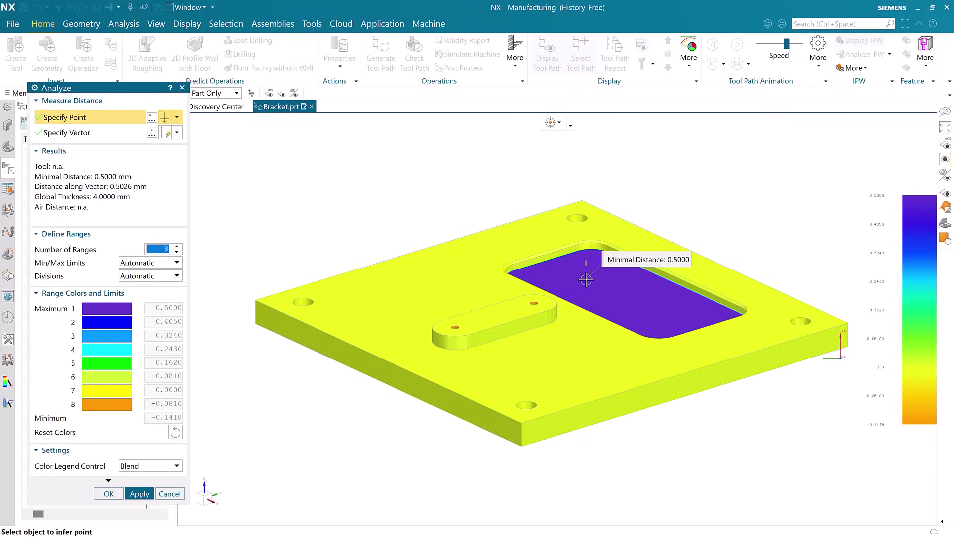
{"action": "left_click", "coordinate": [170, 493]}
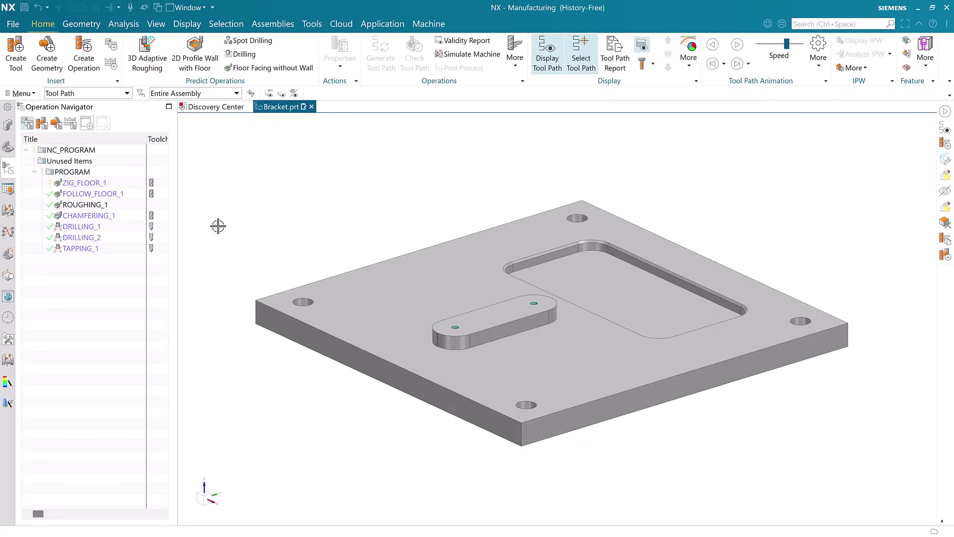
- Change ROUGHING_1 Final Floor Stock to 0, regenerate and accept, then select PROGRAM
{"action": "left_click", "coordinate": [102, 206]}
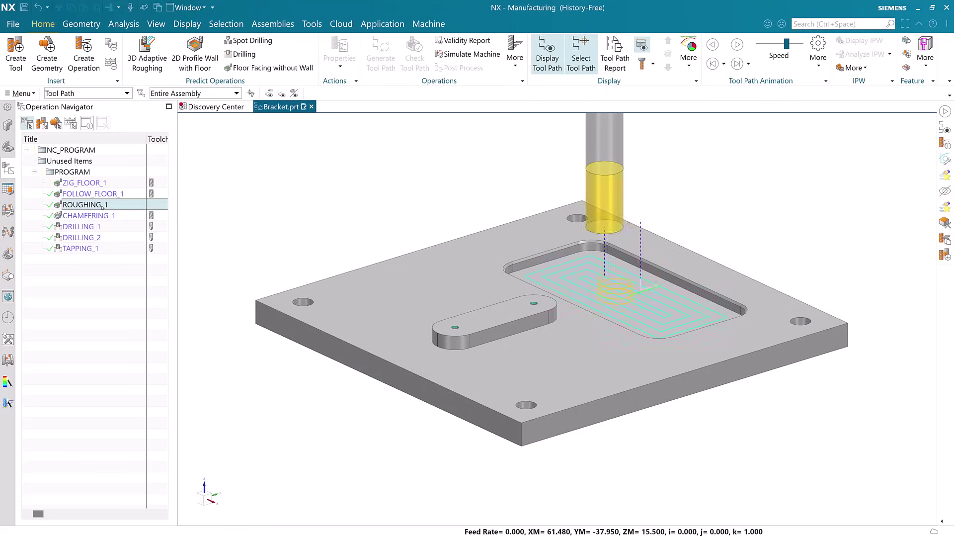
{"action": "double_click", "coordinate": [104, 205]}
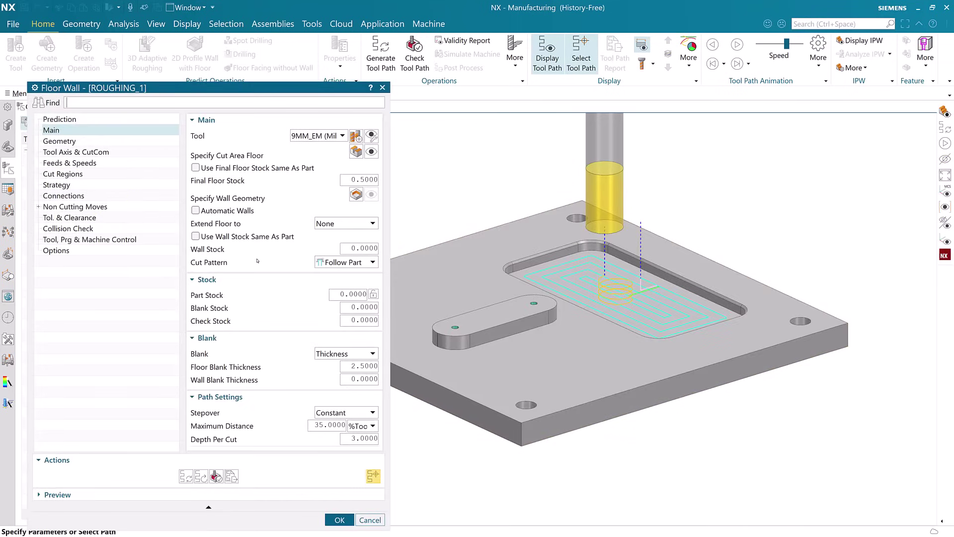
{"action": "left_click", "coordinate": [365, 180]}
{"action": "type", "text": "0"}
{"action": "middle_click", "coordinate": [182, 476]}
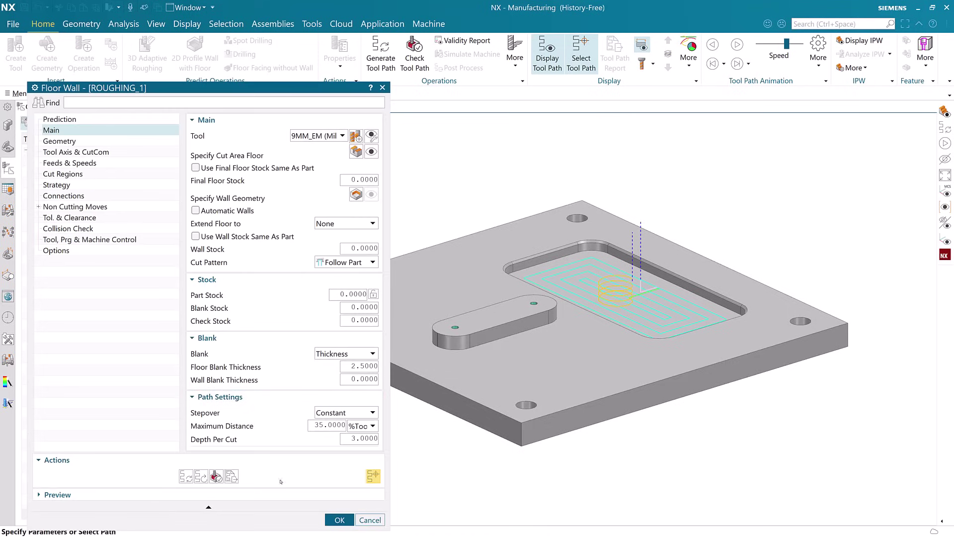
{"action": "left_click", "coordinate": [334, 520]}
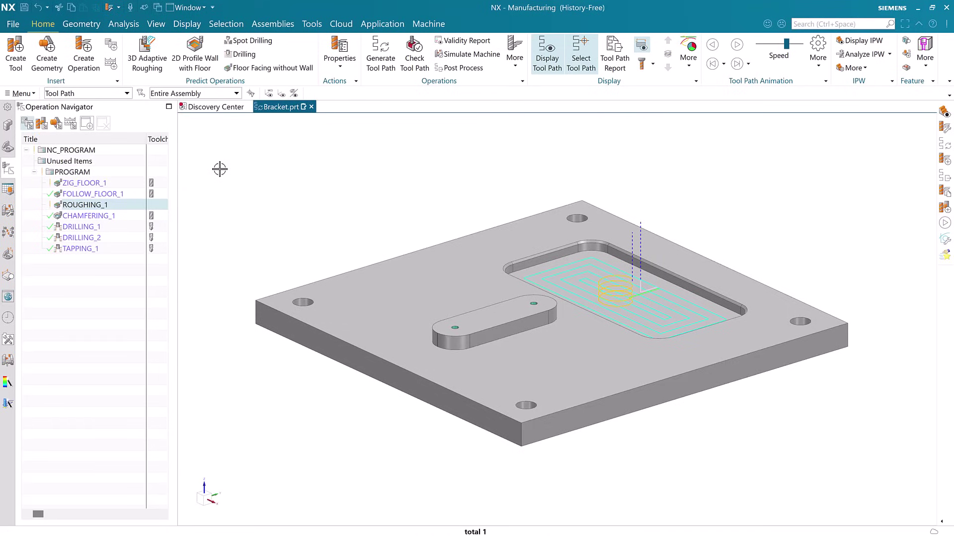
{"action": "left_click", "coordinate": [72, 171]}
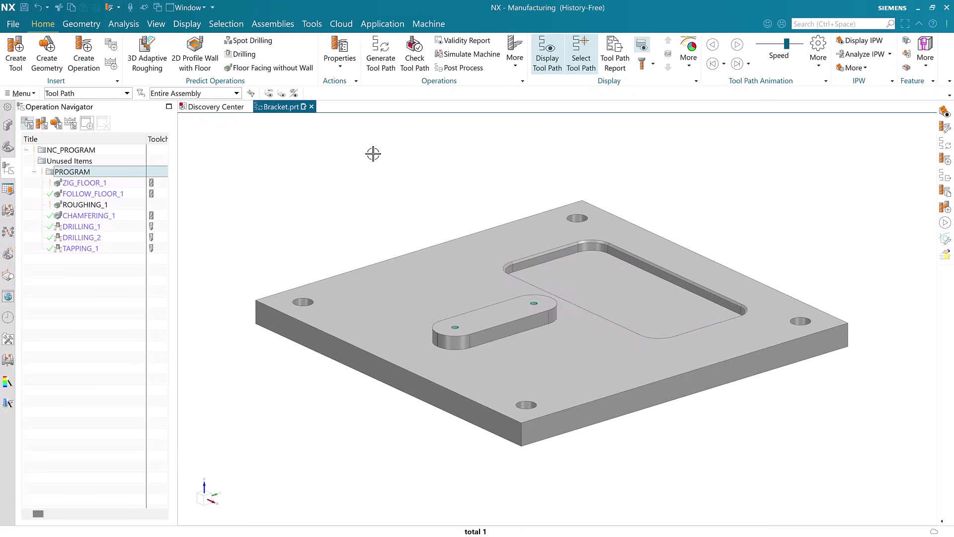
- Post-process PROGRAM with Sinumerik_840D_3AX_VM, writing Bracket.mpf to C:\Home
{"action": "left_click", "coordinate": [464, 68]}
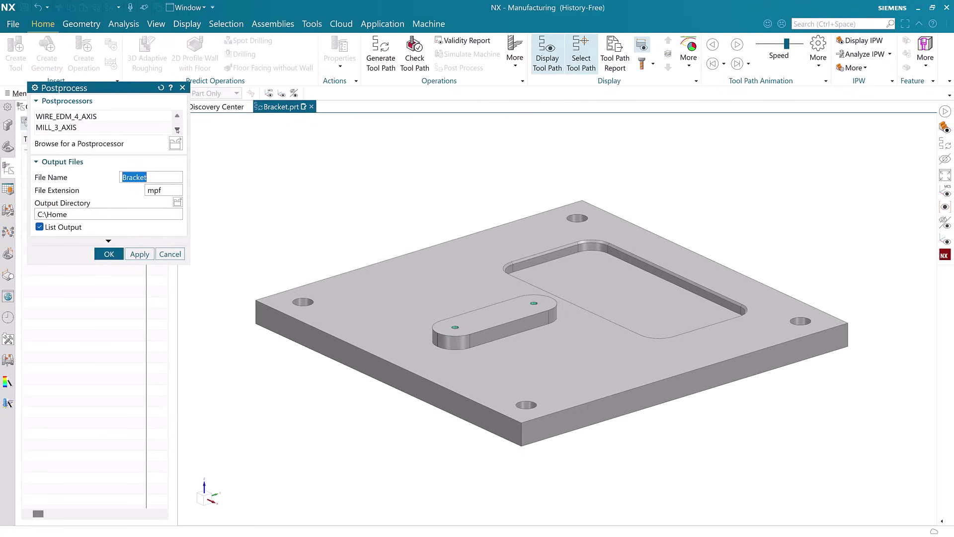
{"action": "left_click", "coordinate": [177, 129]}
{"action": "left_click", "coordinate": [177, 129]}
{"action": "left_click", "coordinate": [177, 129]}
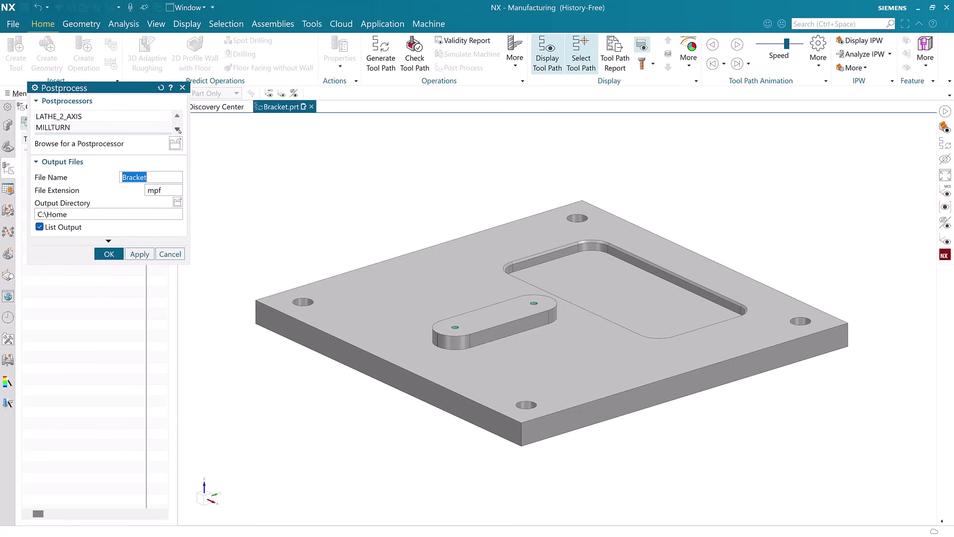
{"action": "left_click", "coordinate": [178, 129]}
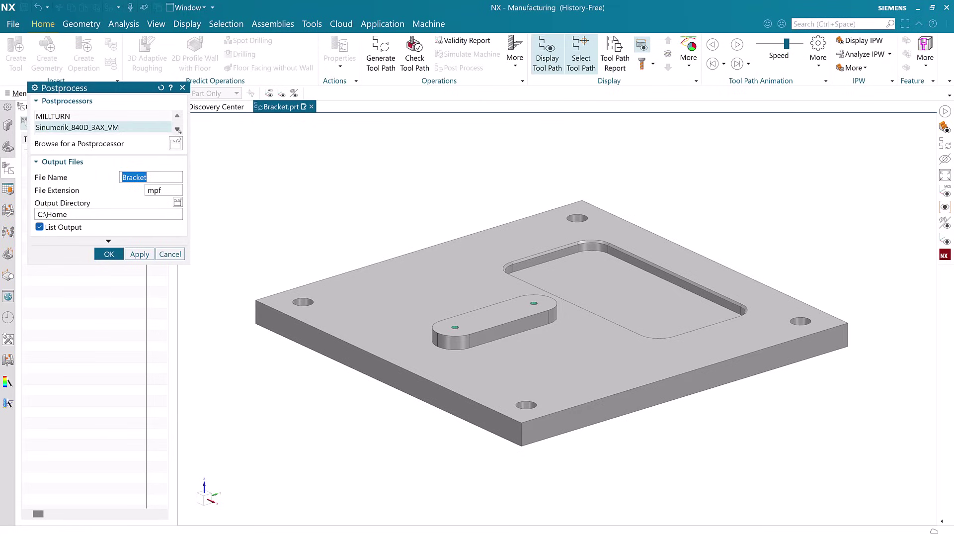
{"action": "left_click", "coordinate": [102, 129]}
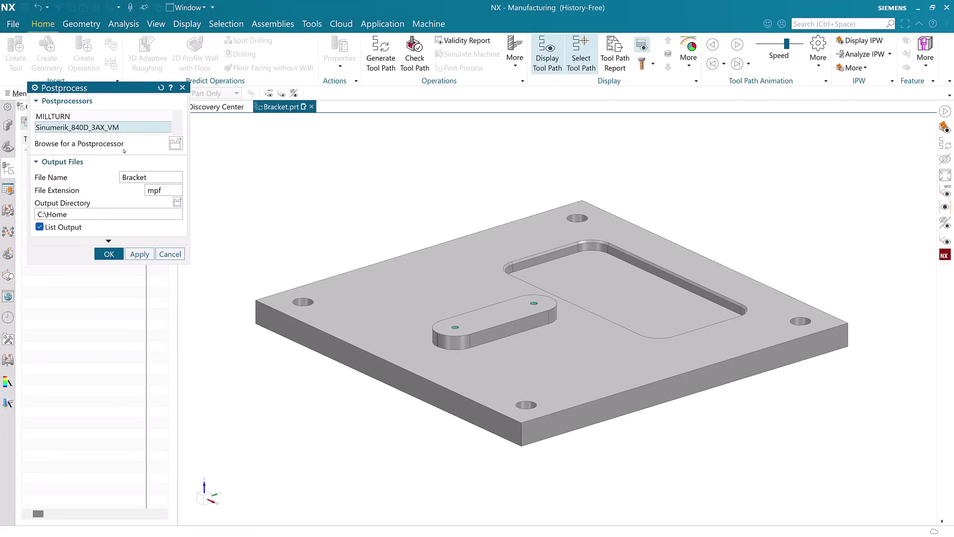
{"action": "left_click", "coordinate": [109, 254]}
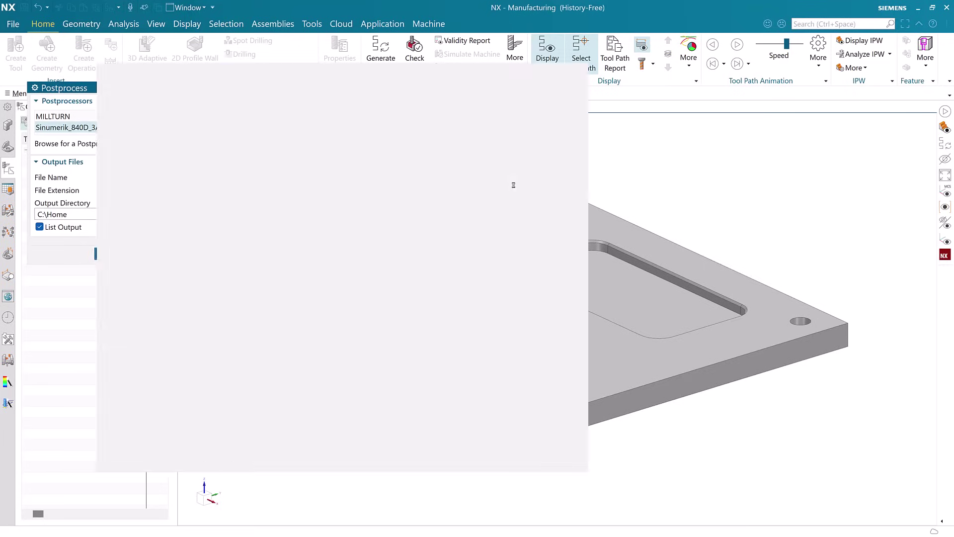